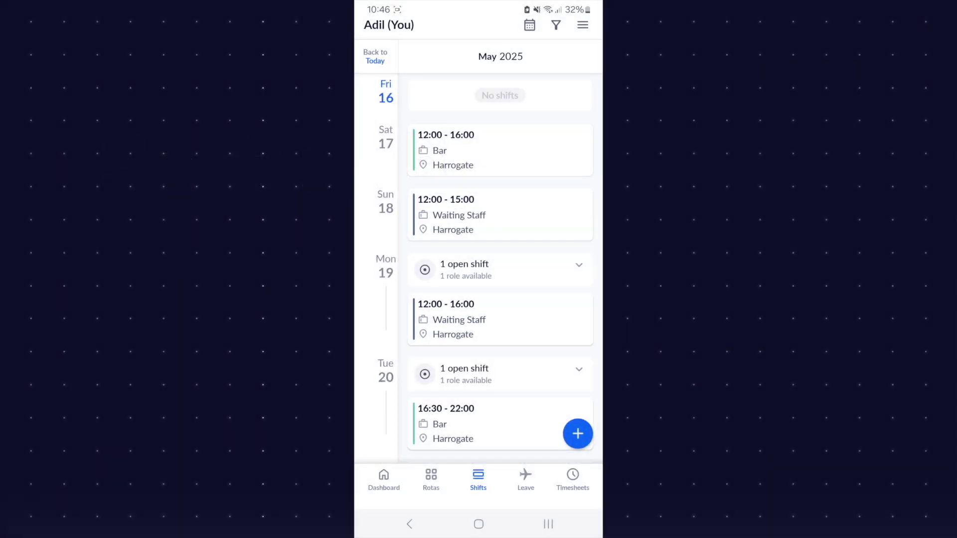
pyautogui.moveTo(515, 411); pyautogui.dragTo(544, 166)
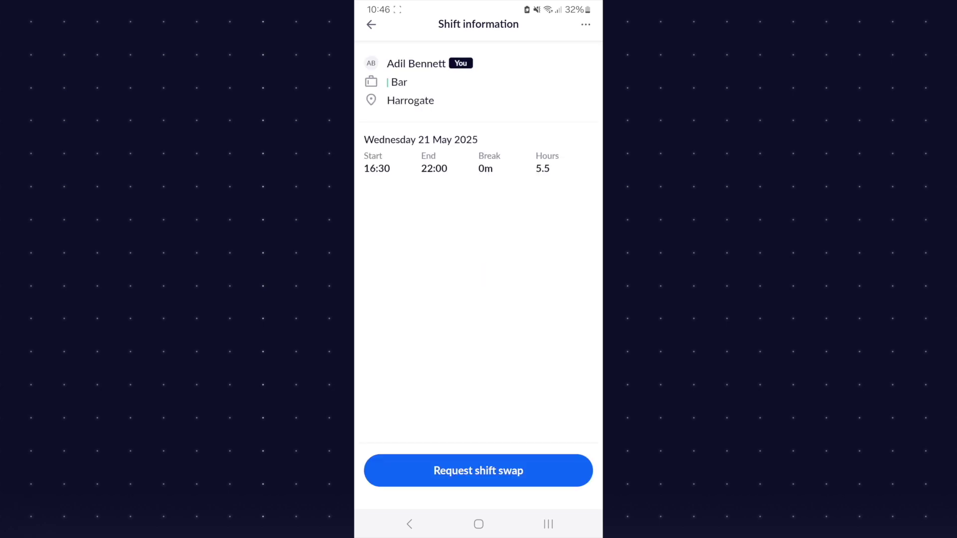
pyautogui.click(513, 470)
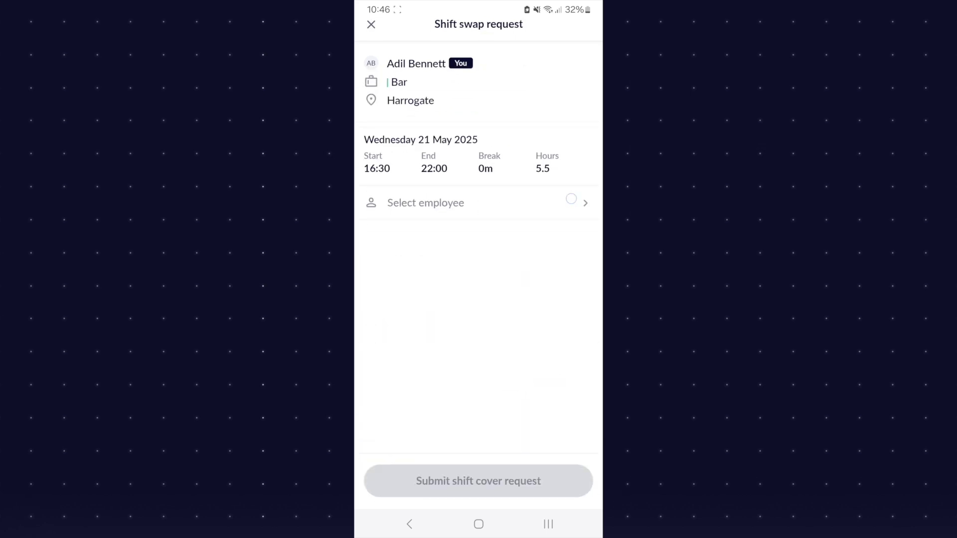
pyautogui.click(570, 199)
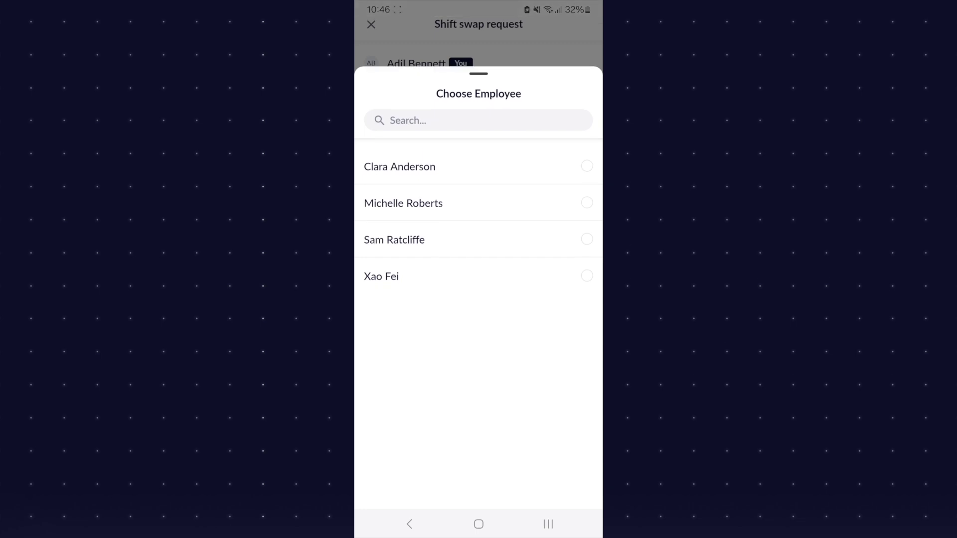
pyautogui.click(586, 239)
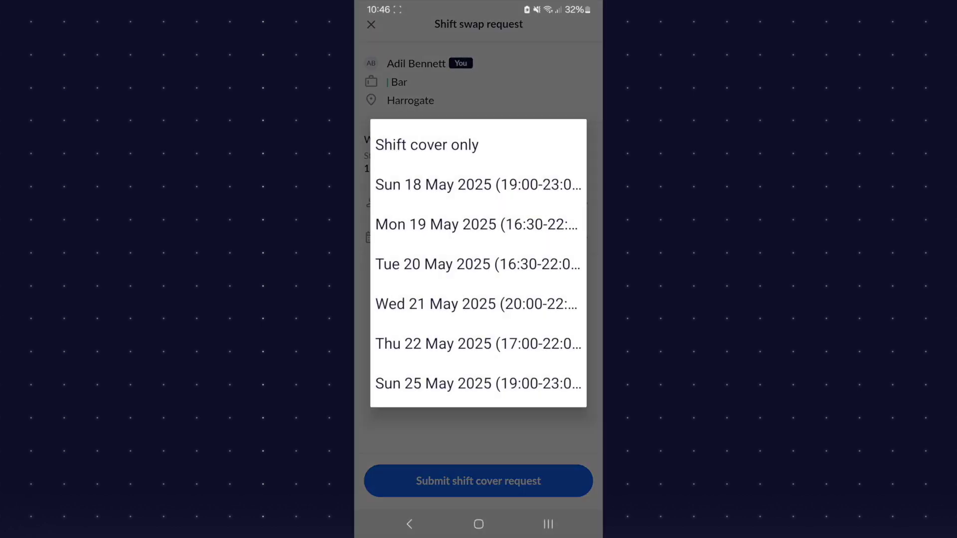
pyautogui.click(463, 304)
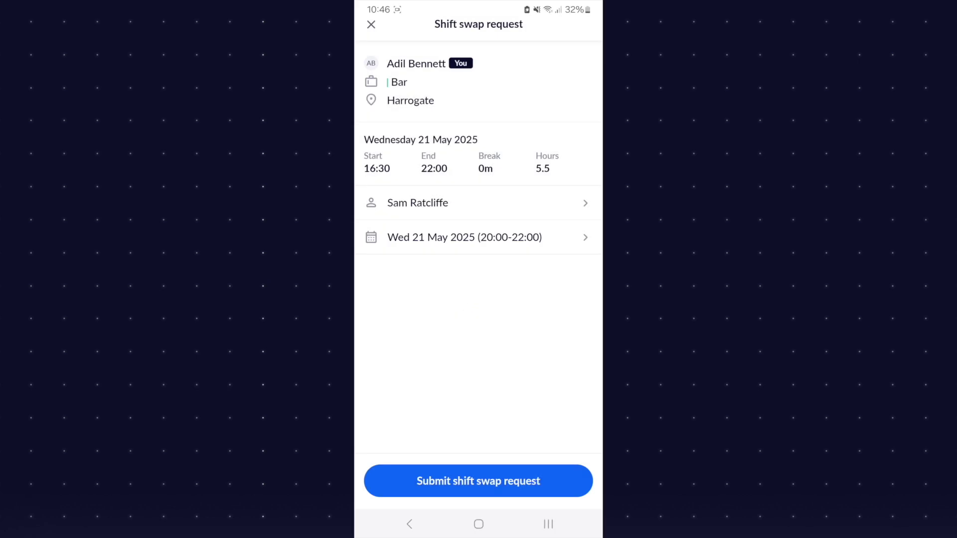
# - Submit the swap request offering Sam's Wed 21 May 20:00–22:00 shift
pyautogui.click(486, 480)
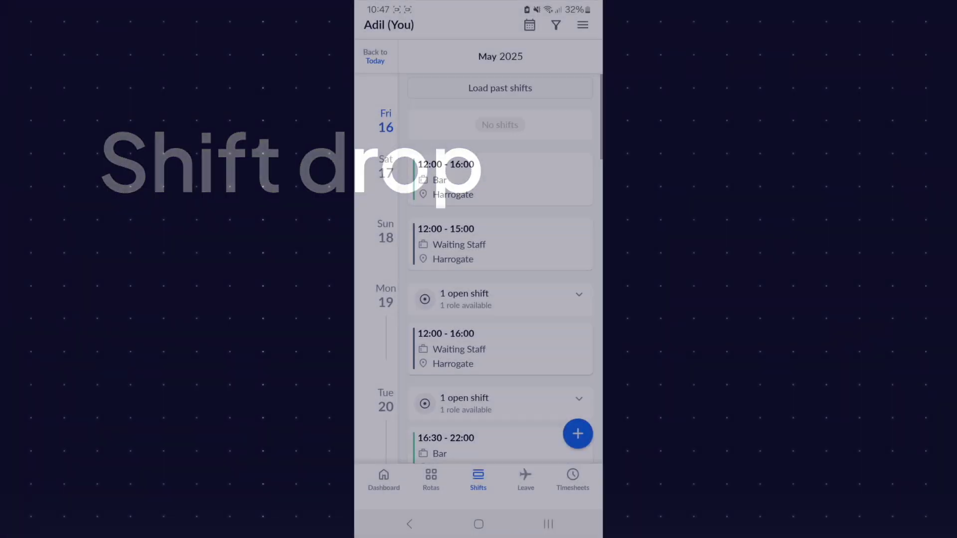
pyautogui.moveTo(524, 387); pyautogui.dragTo(551, 217)
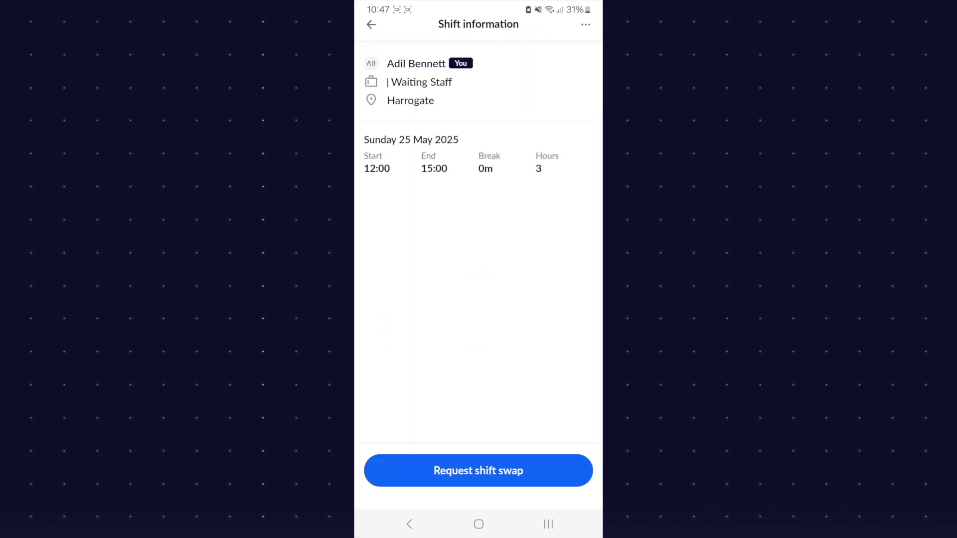
# - Begin a drop request for the Sunday 25 May 12:00–15:00 Waiting Staff shift
pyautogui.click(585, 24)
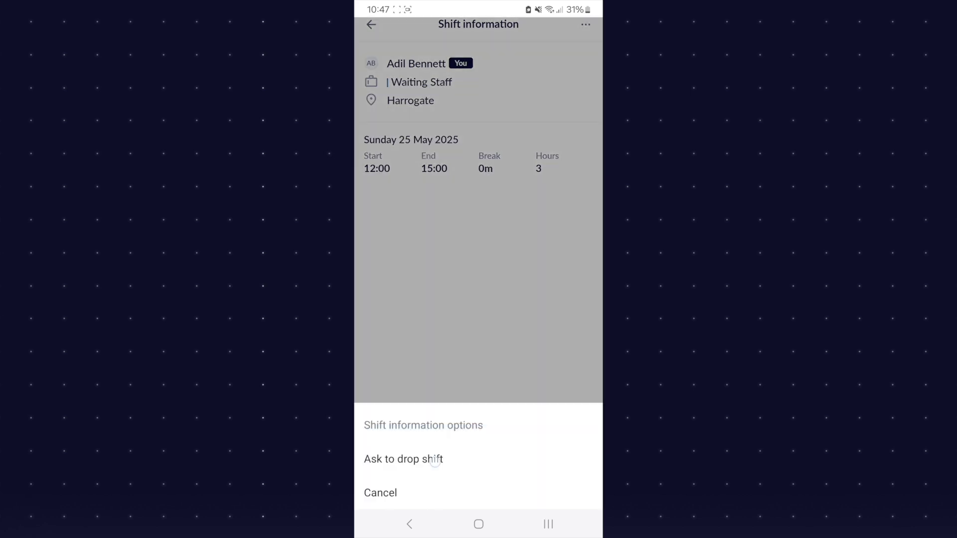
pyautogui.click(404, 459)
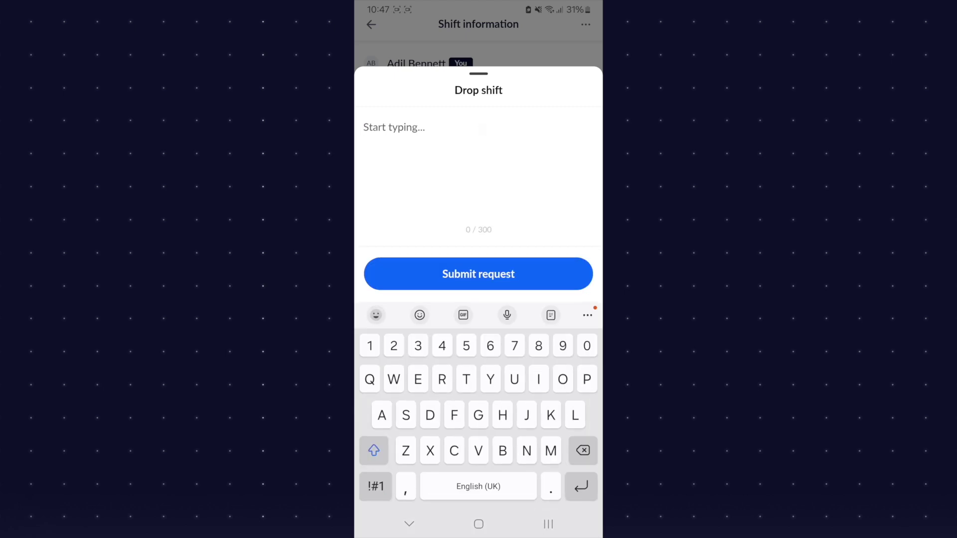
pyautogui.write('Have a dentist a')
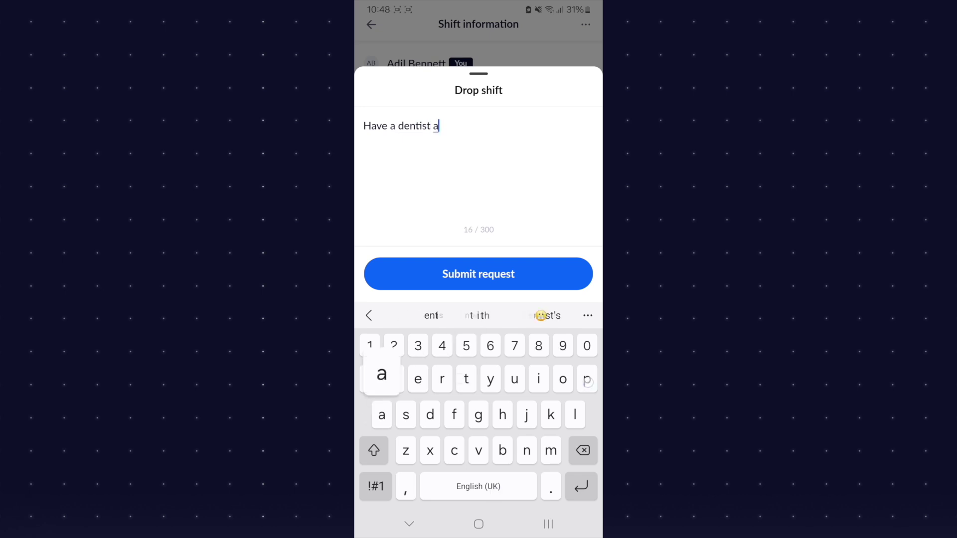
pyautogui.write('pp')
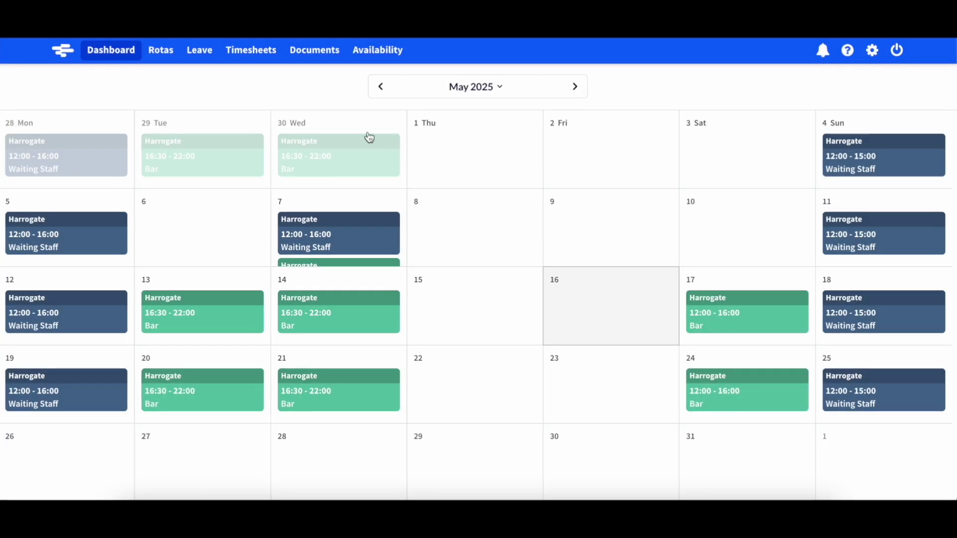
# - Show request options for the Saturday 17 May 12:00–16:00 Bar shift on the desktop rota
pyautogui.click(152, 50)
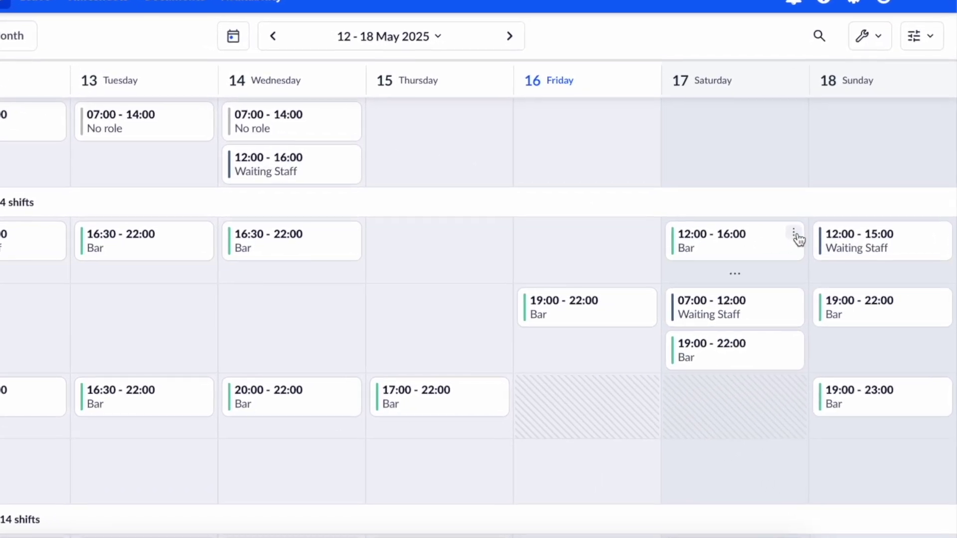
pyautogui.click(798, 236)
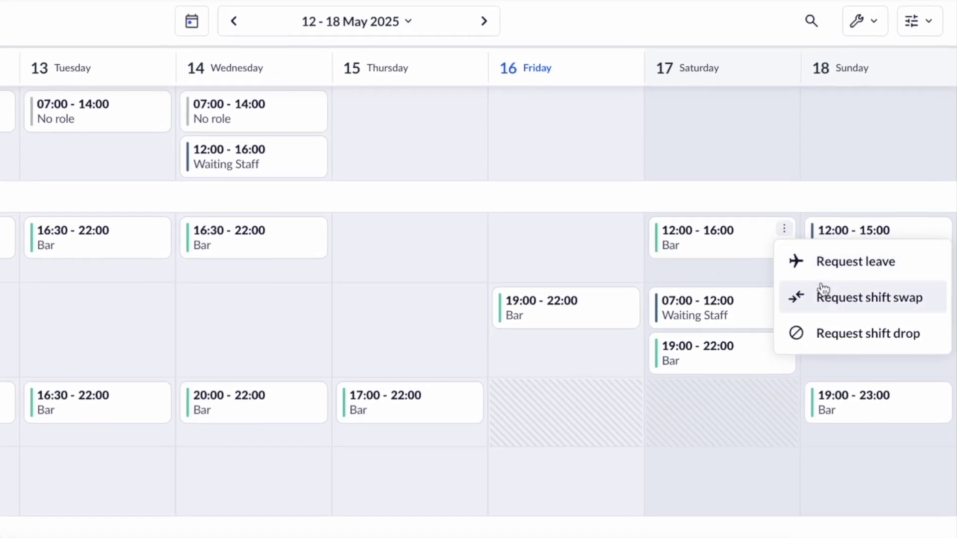